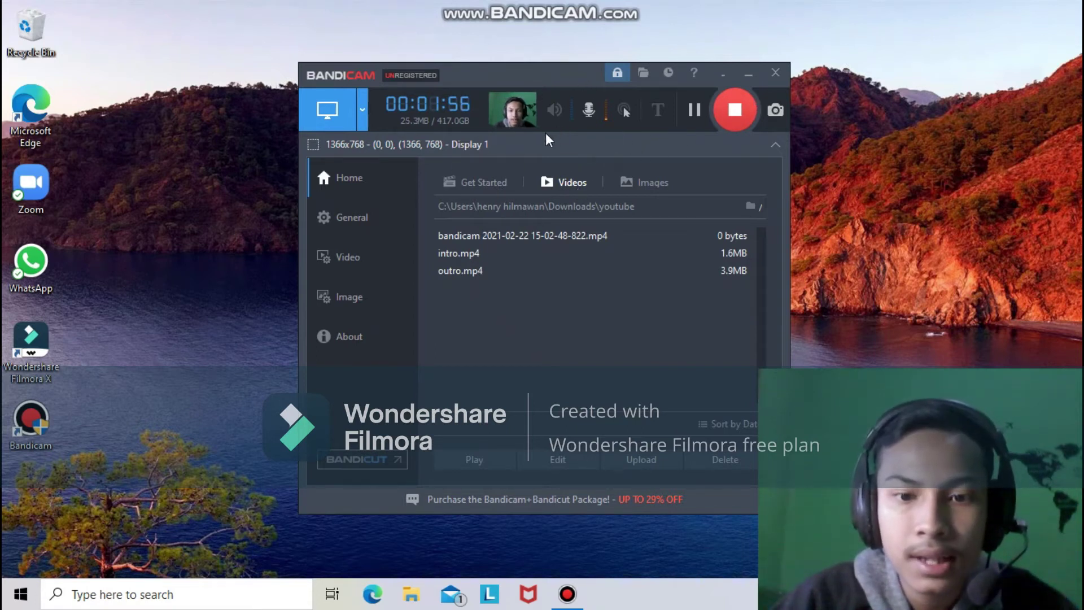
View the general options and open the sound options within the video recording settings
click(369, 209)
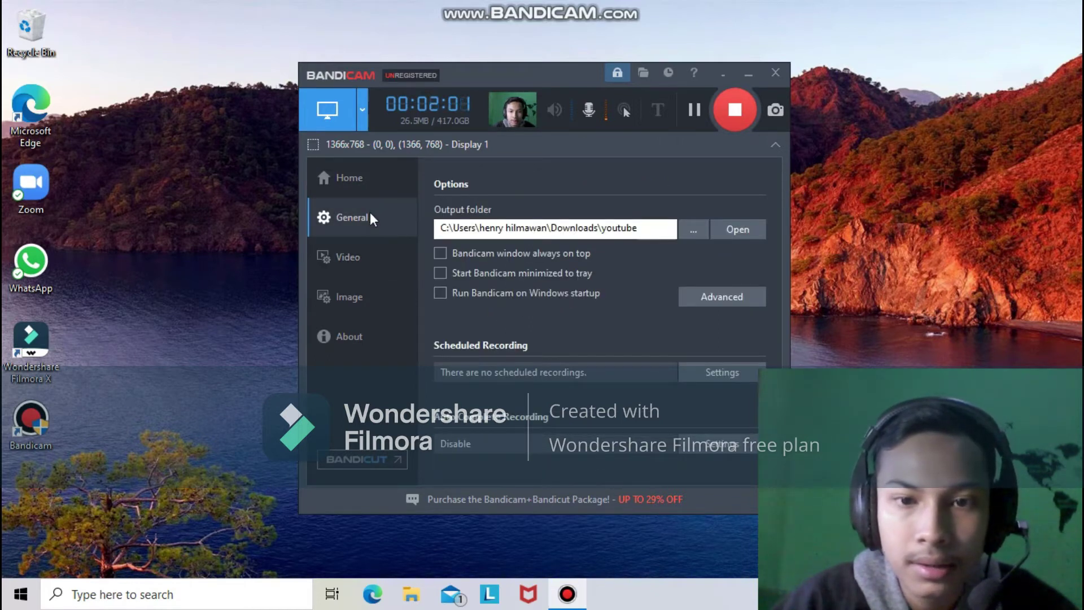
click(366, 245)
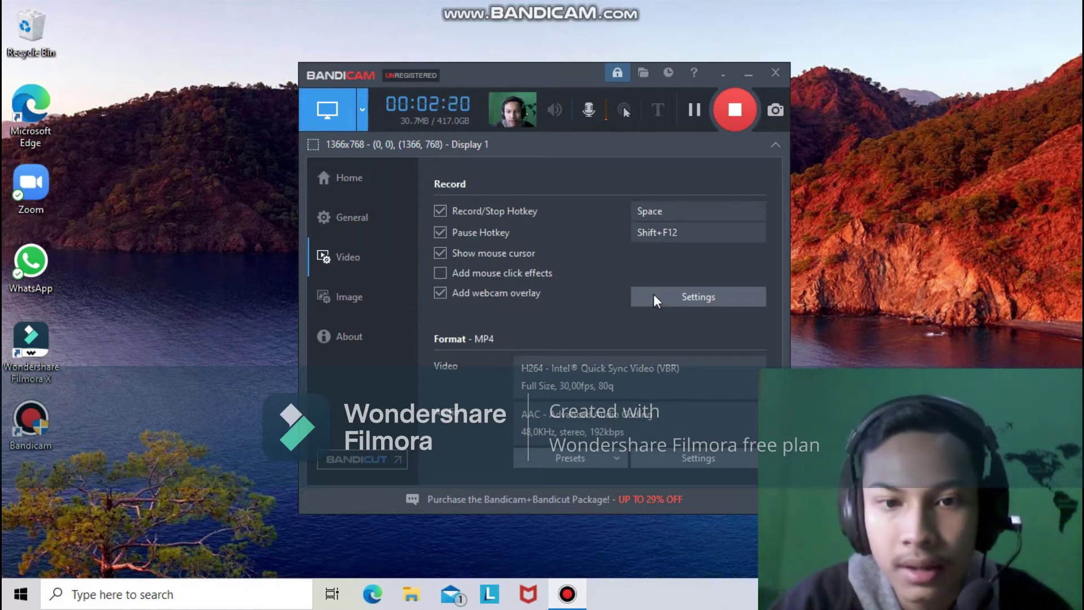
click(679, 295)
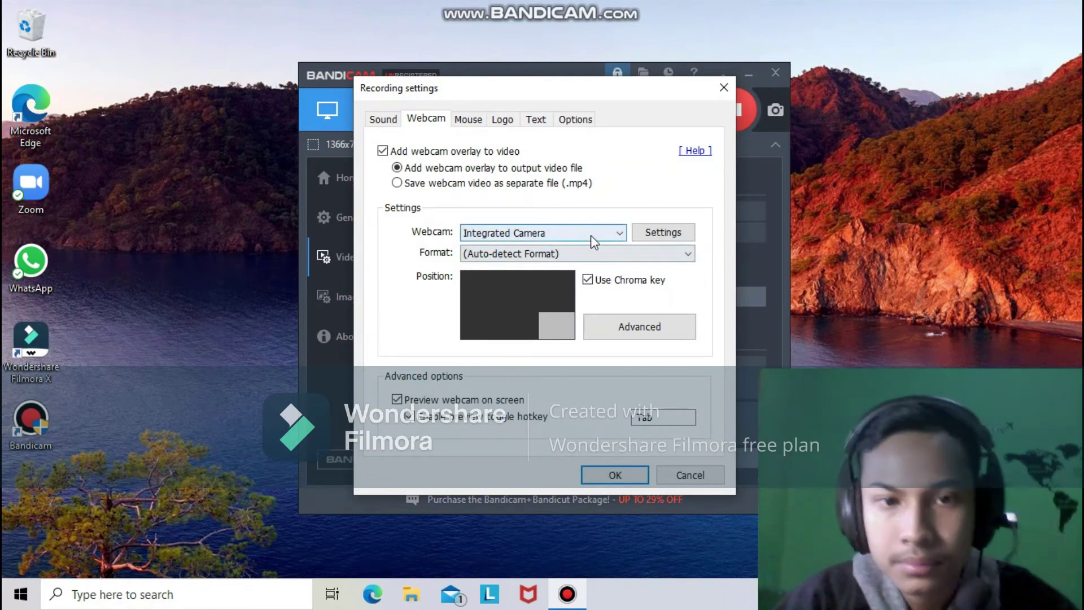
click(384, 120)
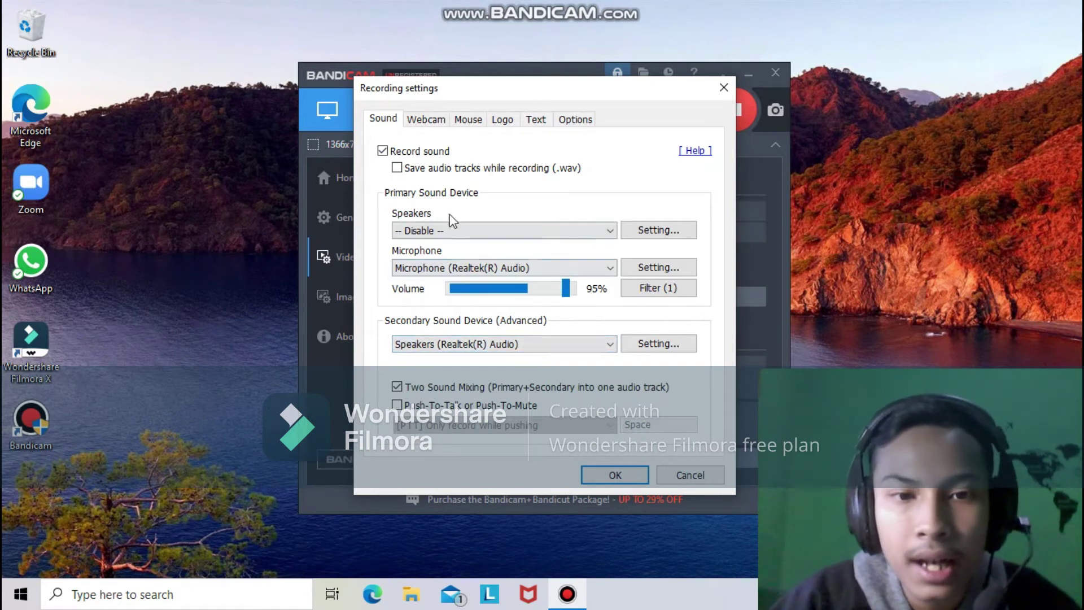
Set the primary sound device's speakers to Disable and its microphone to Microphone (Realtek(R) Audio), with two sound mixing enabled
click(543, 237)
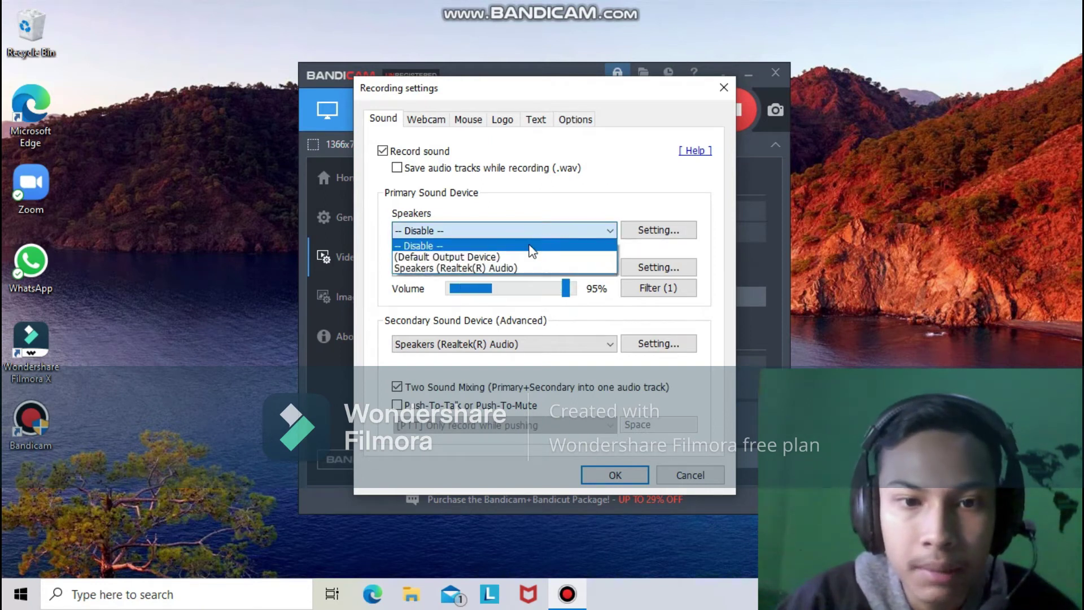
click(533, 248)
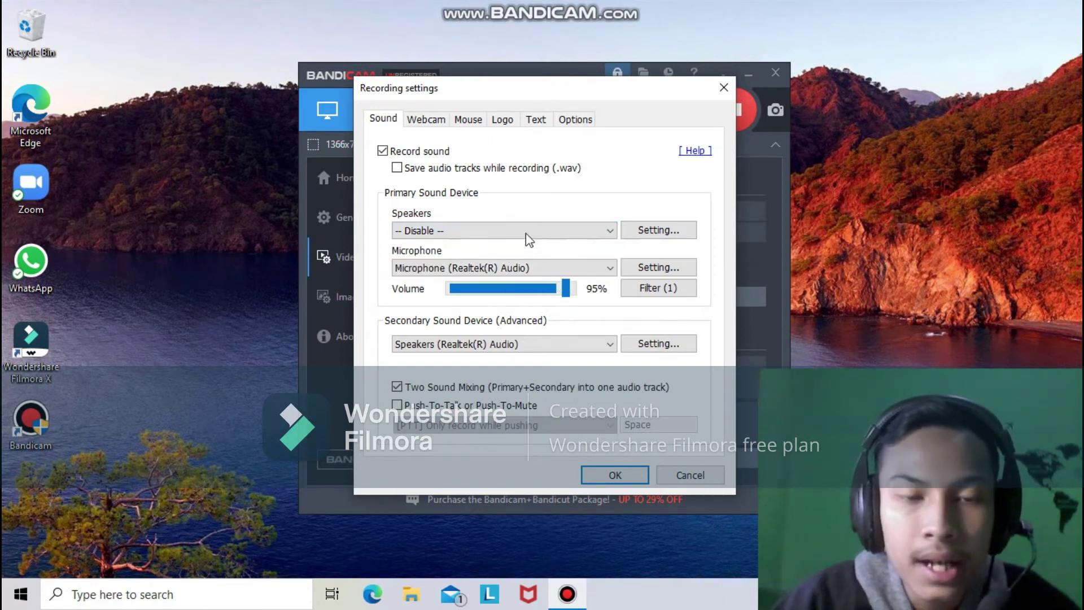
click(525, 232)
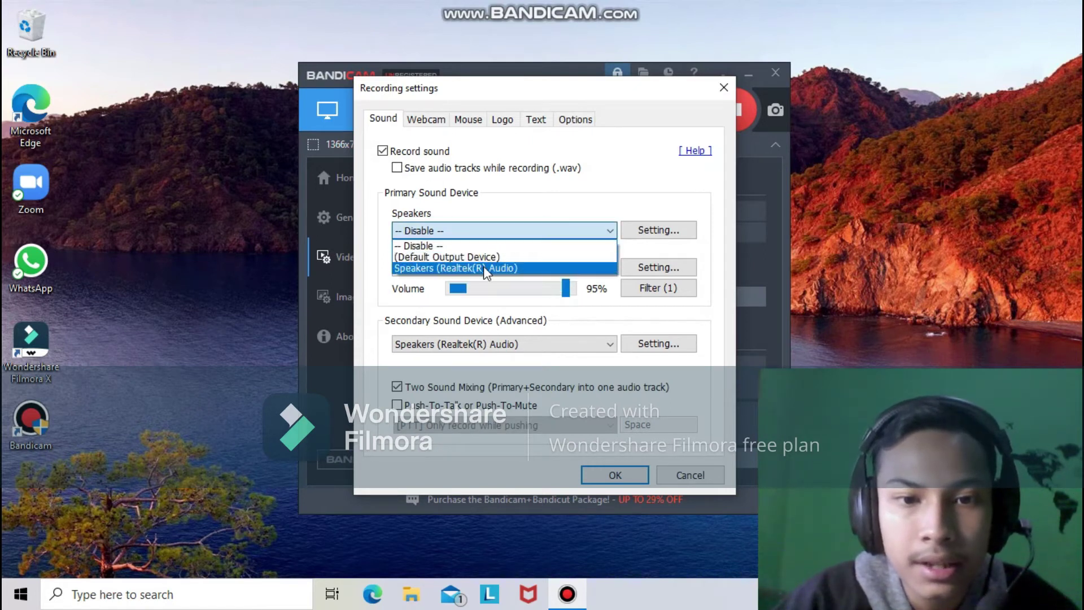
click(517, 244)
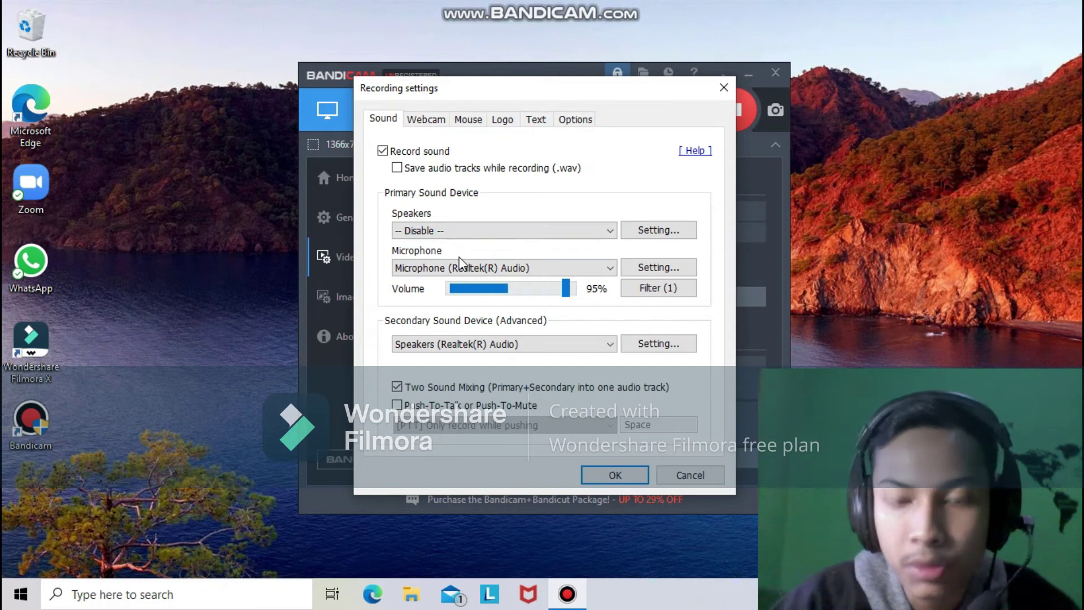
click(434, 270)
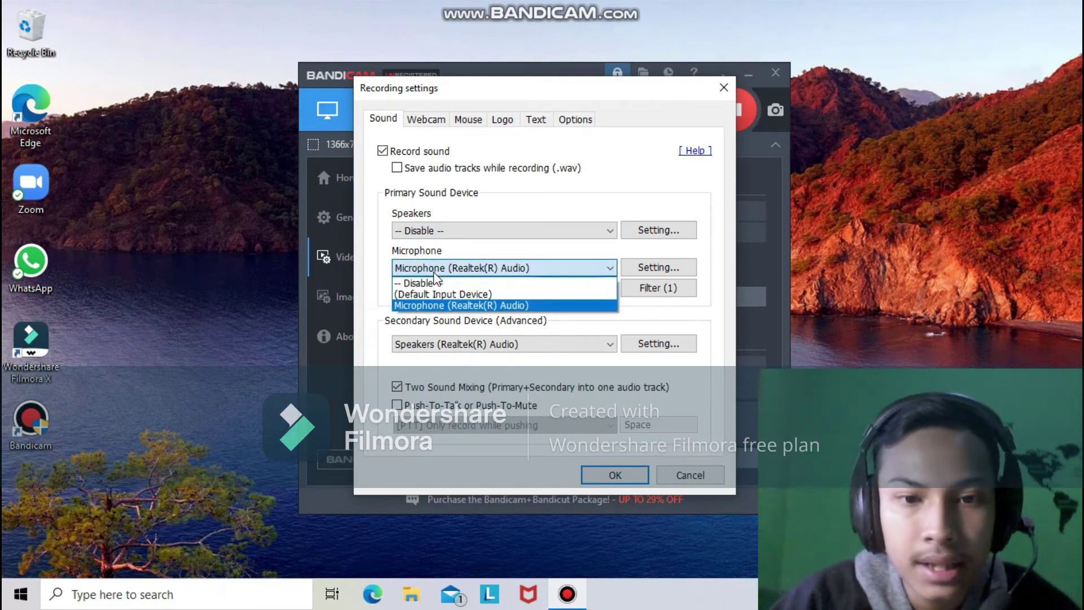
click(435, 305)
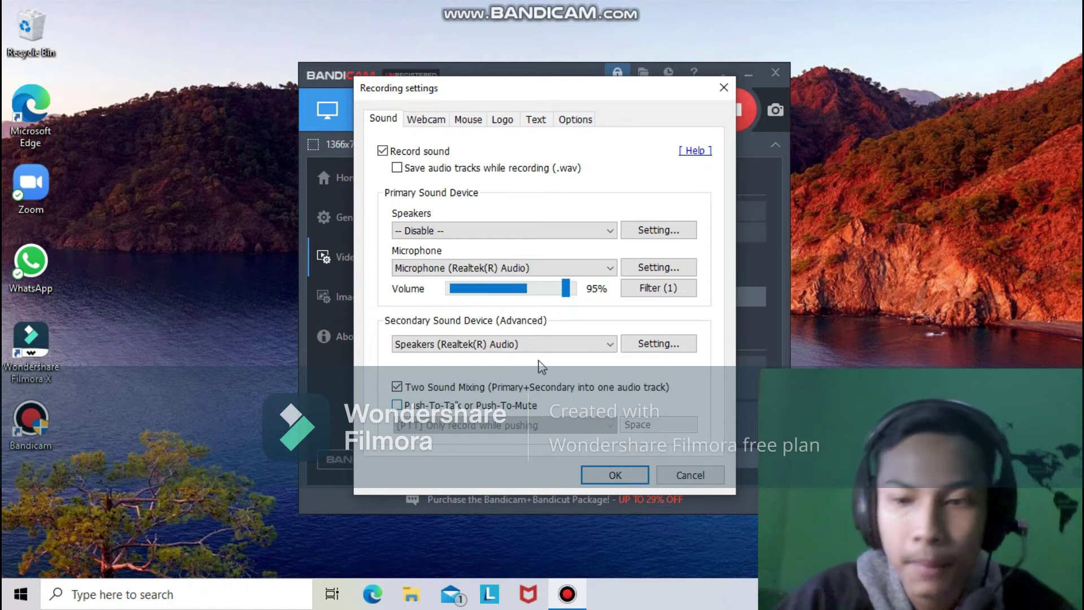
click(397, 386)
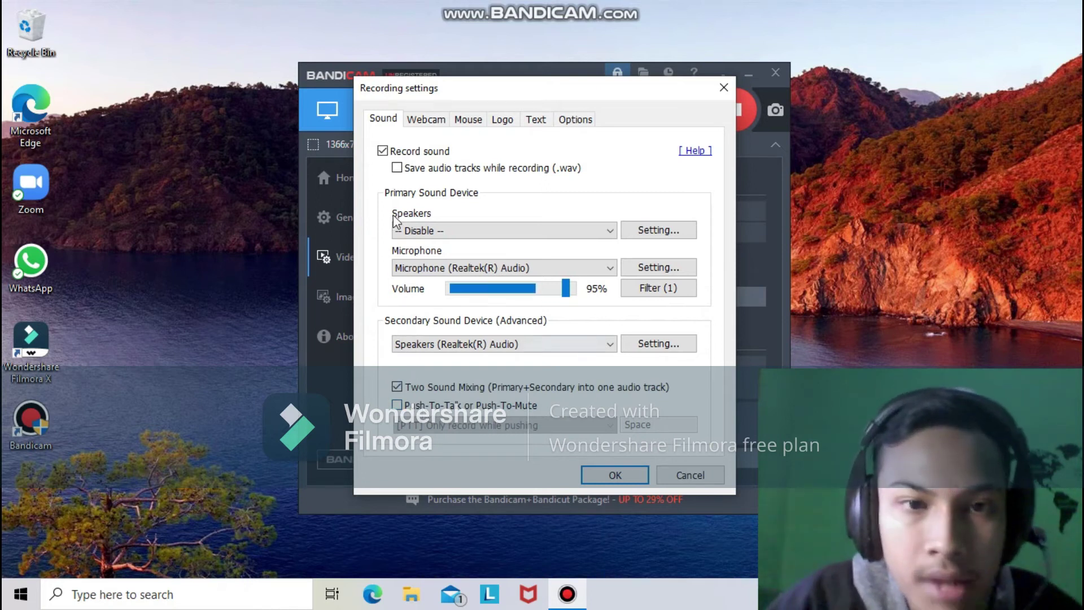
Set the webcam overlay to use Integrated Camera with the (Auto-detect Format) option
click(427, 121)
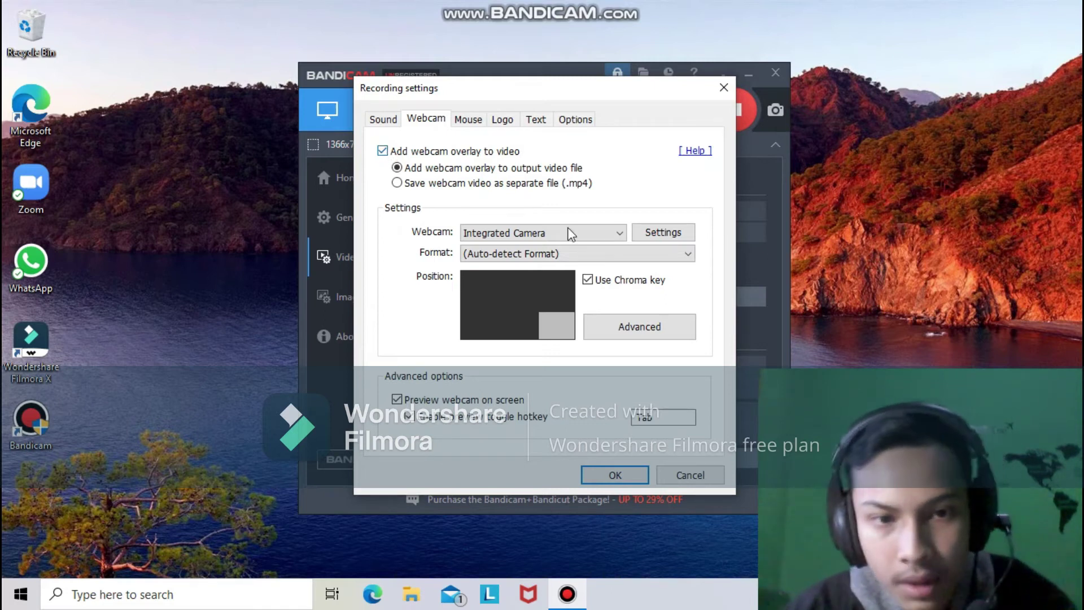
click(495, 236)
click(494, 234)
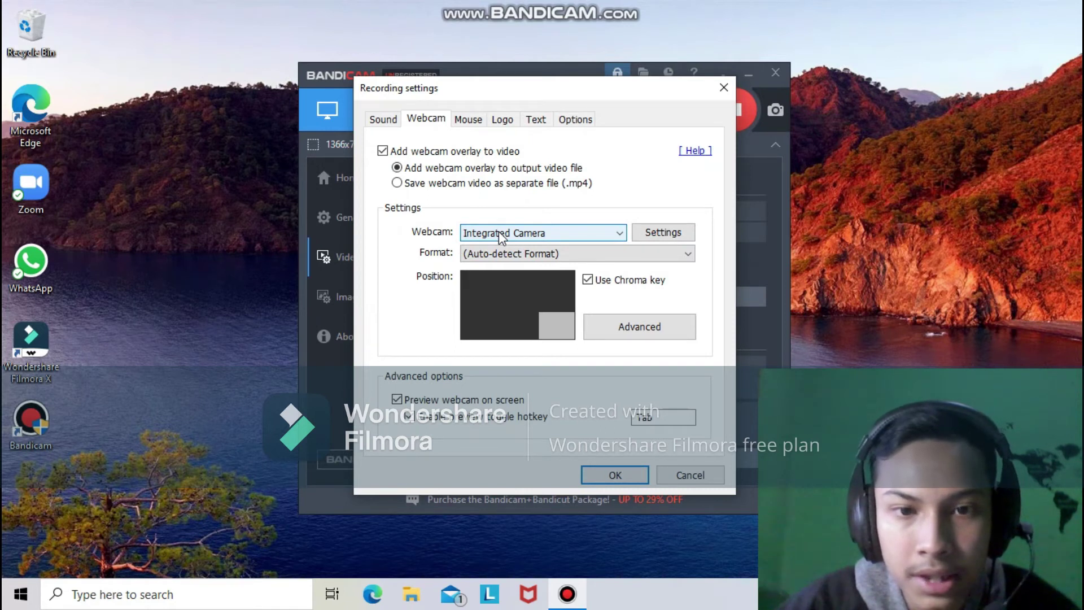
click(534, 257)
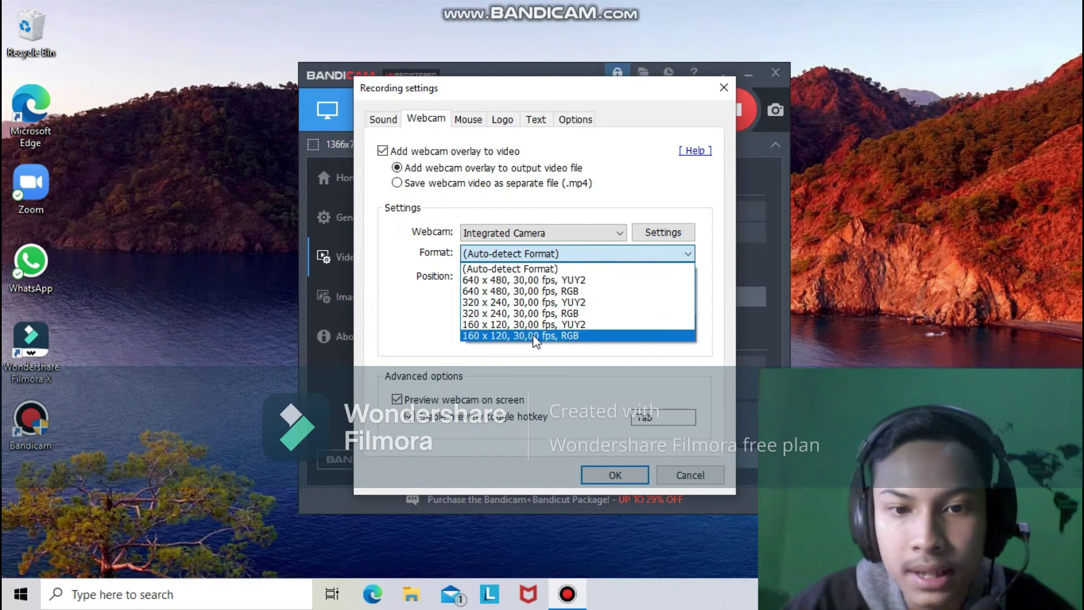
click(550, 266)
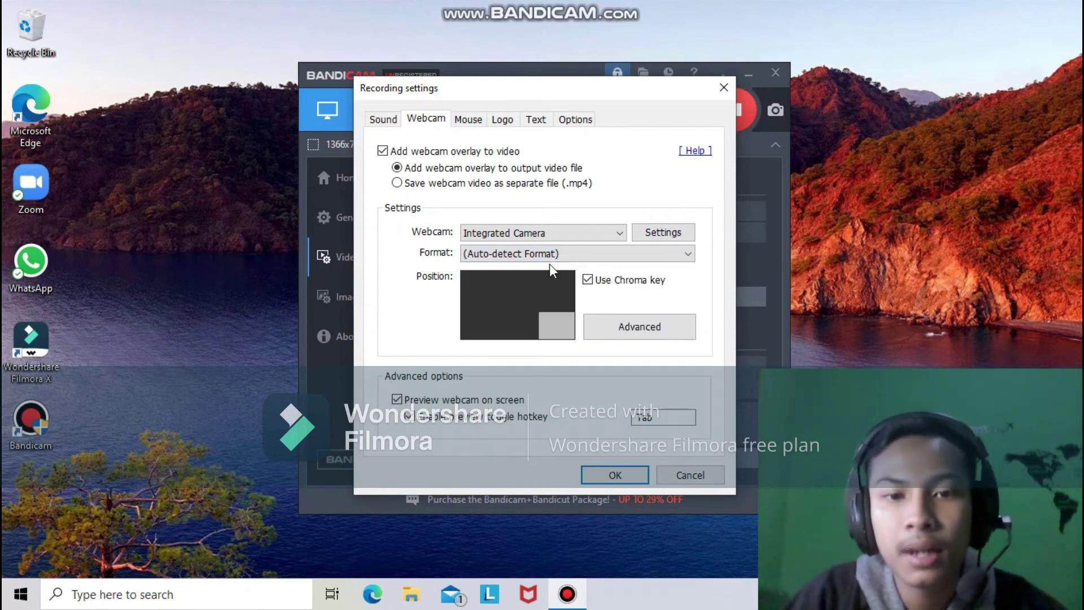
Open the advanced webcam settings and try the full-screen, upper-left, upper-right and lower-left preset positions for the overlay
click(631, 326)
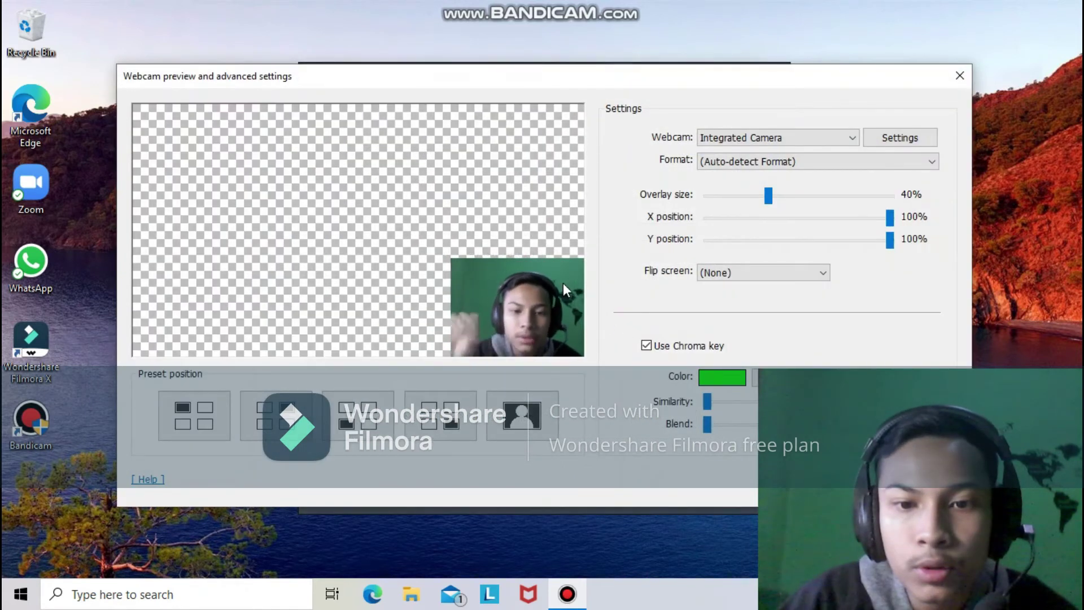
click(521, 412)
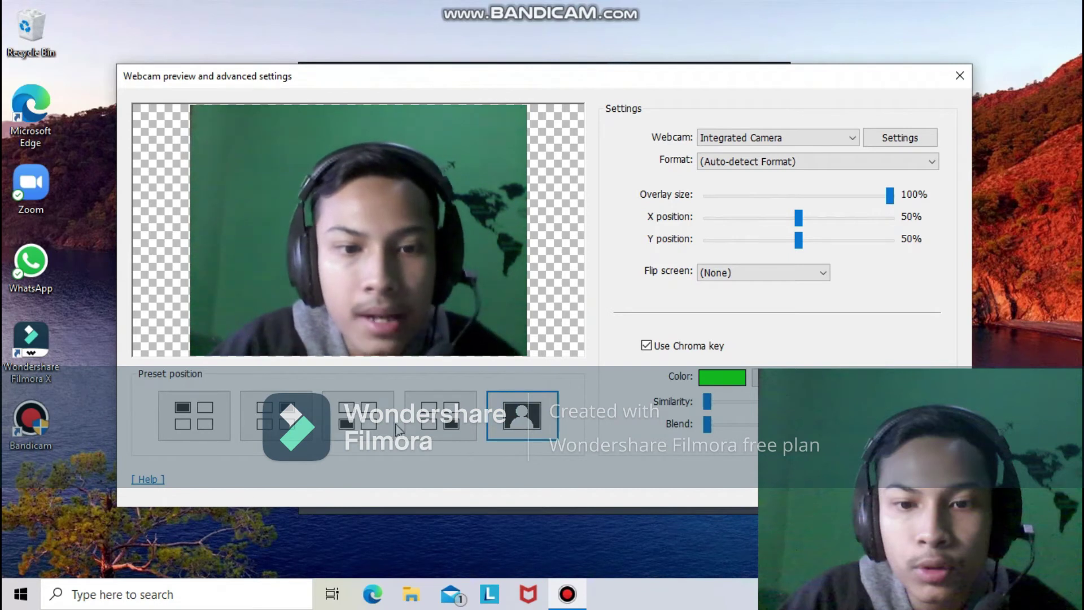
click(201, 425)
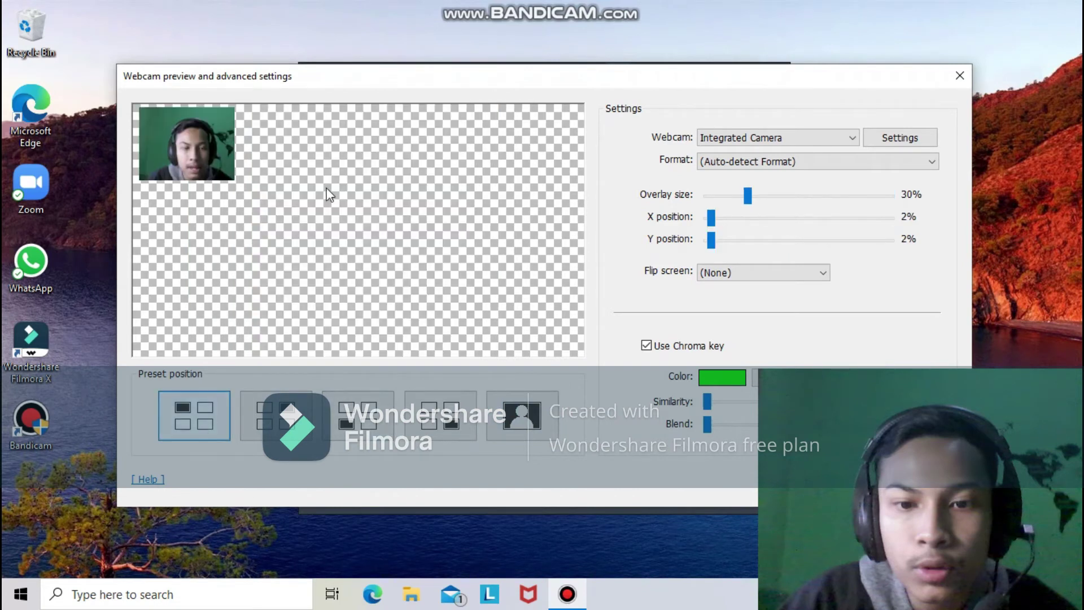
click(279, 432)
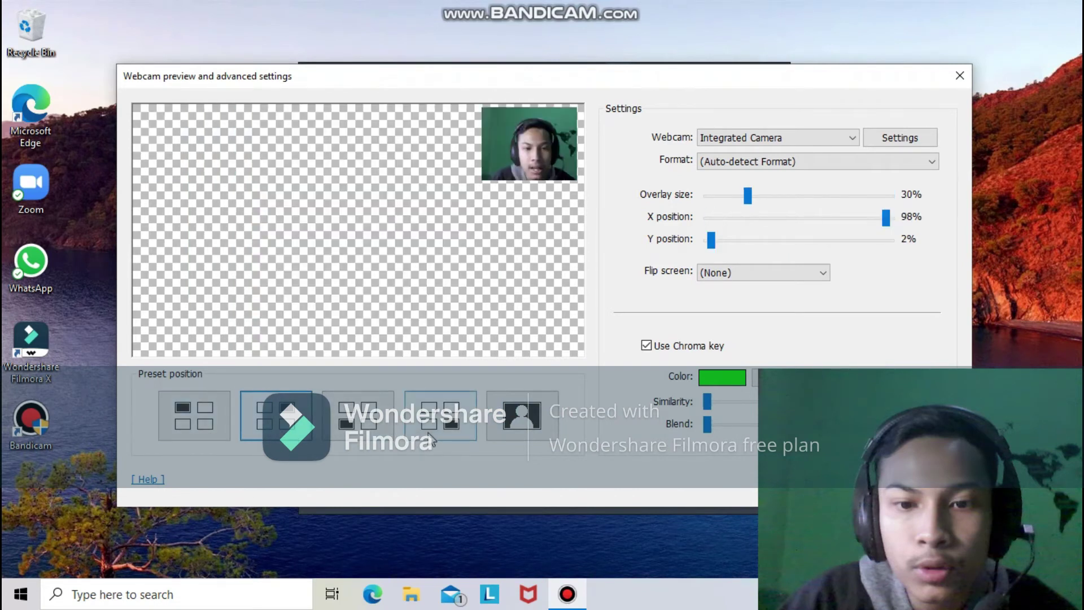
click(384, 430)
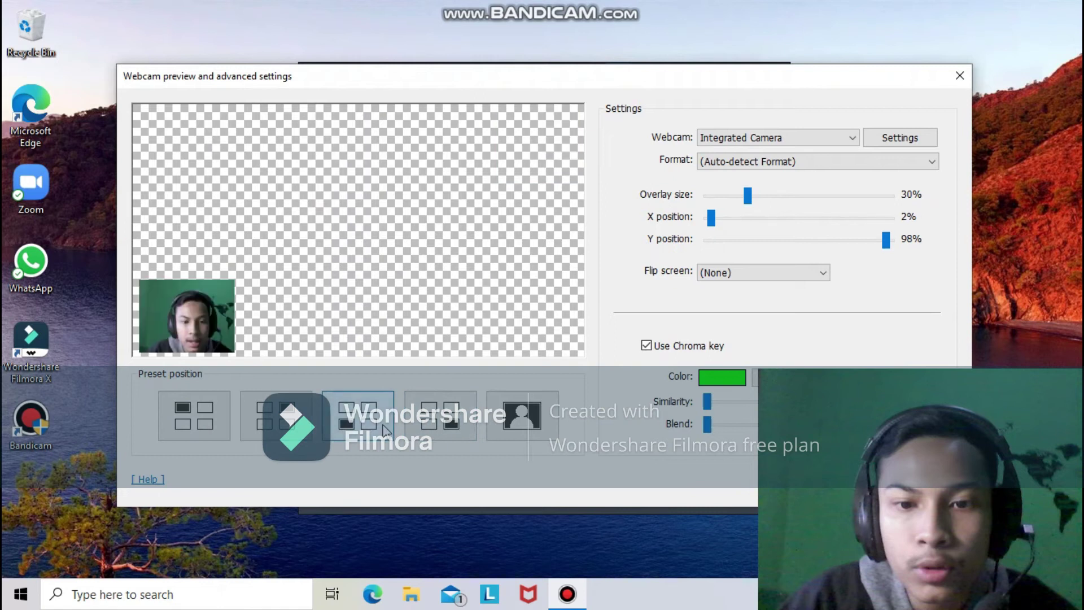
Place the webcam overlay in the lower-right corner at 30% size with X and Y positions of 100%
click(432, 430)
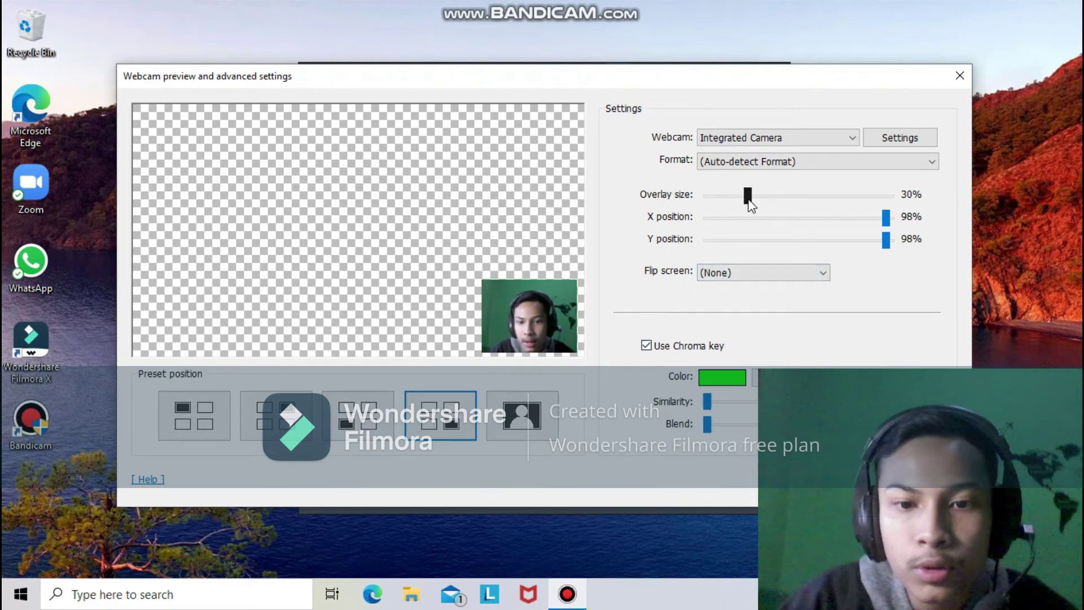
drag(889, 220, 910, 247)
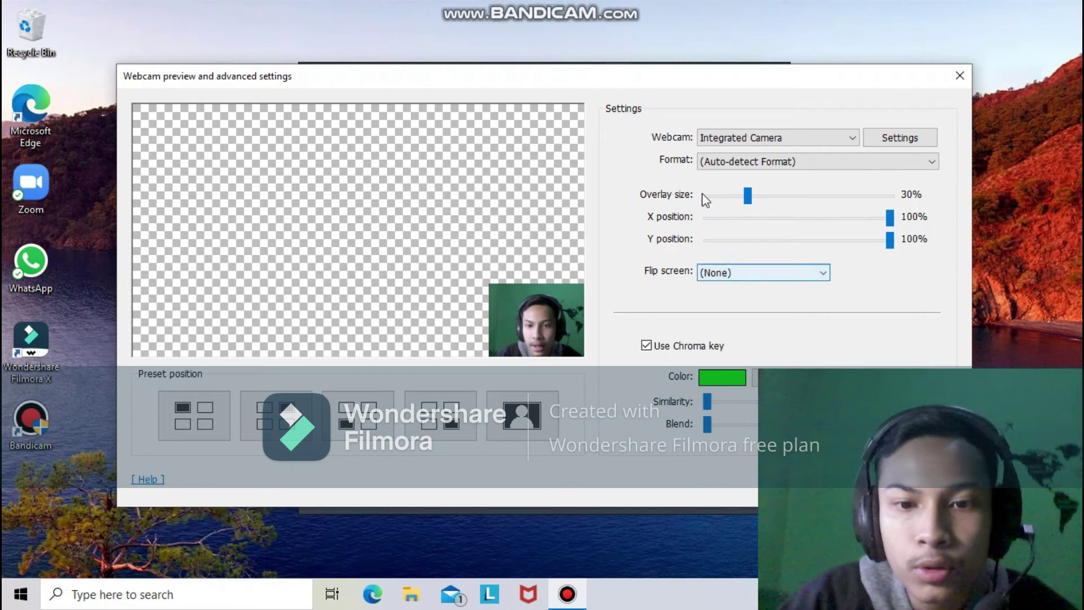
mouse_move(749, 195)
mouse_down()
mouse_move(767, 195)
mouse_move(749, 197)
mouse_up()
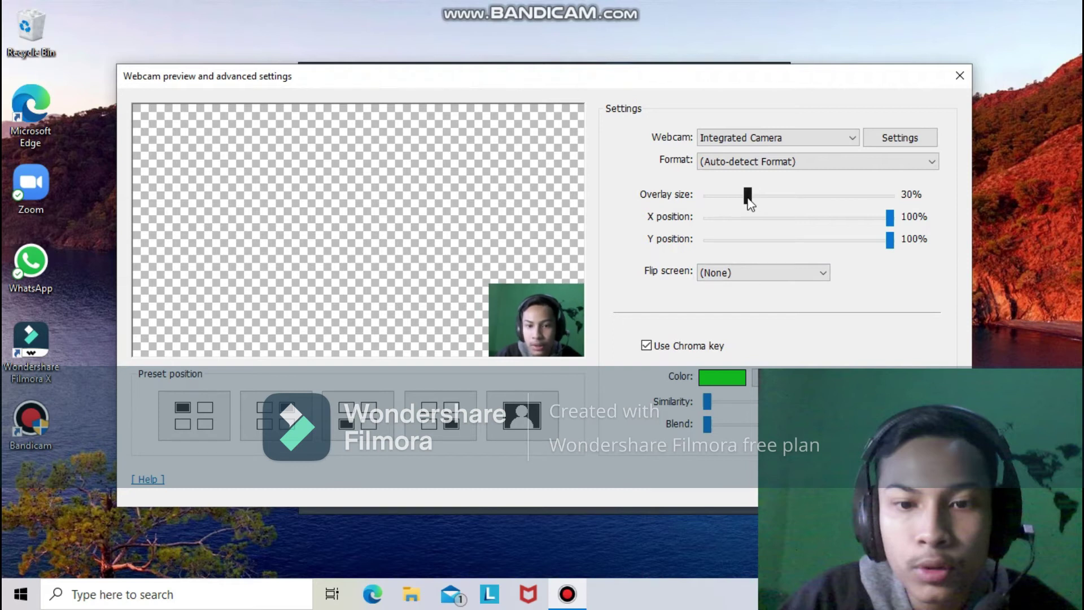
Sample the bright green swatch as the webcam's chroma key color and keep similarity at 0%
drag(513, 73, 483, 15)
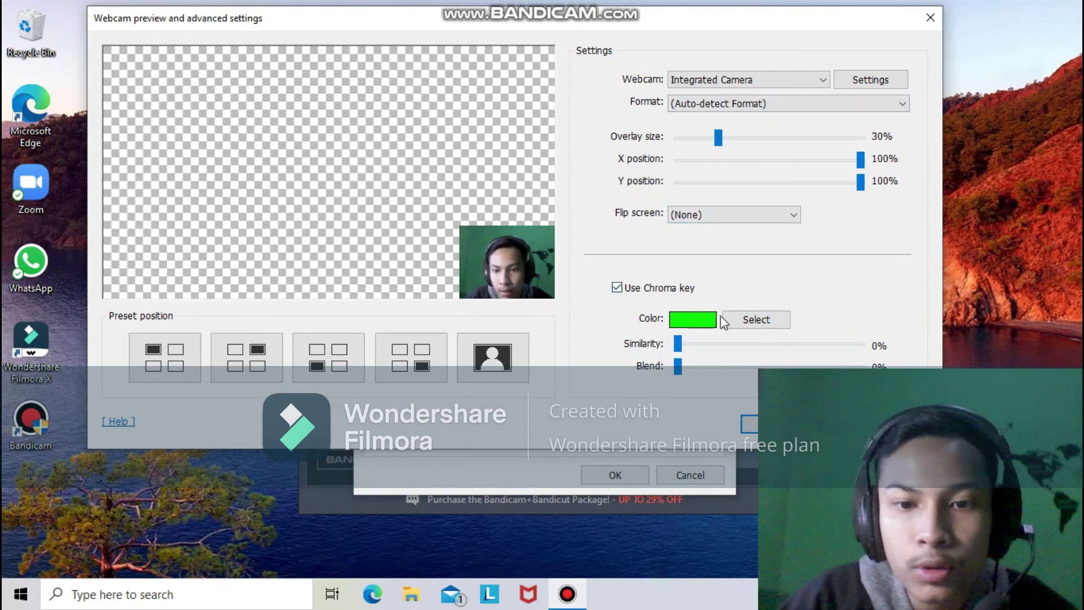
click(741, 325)
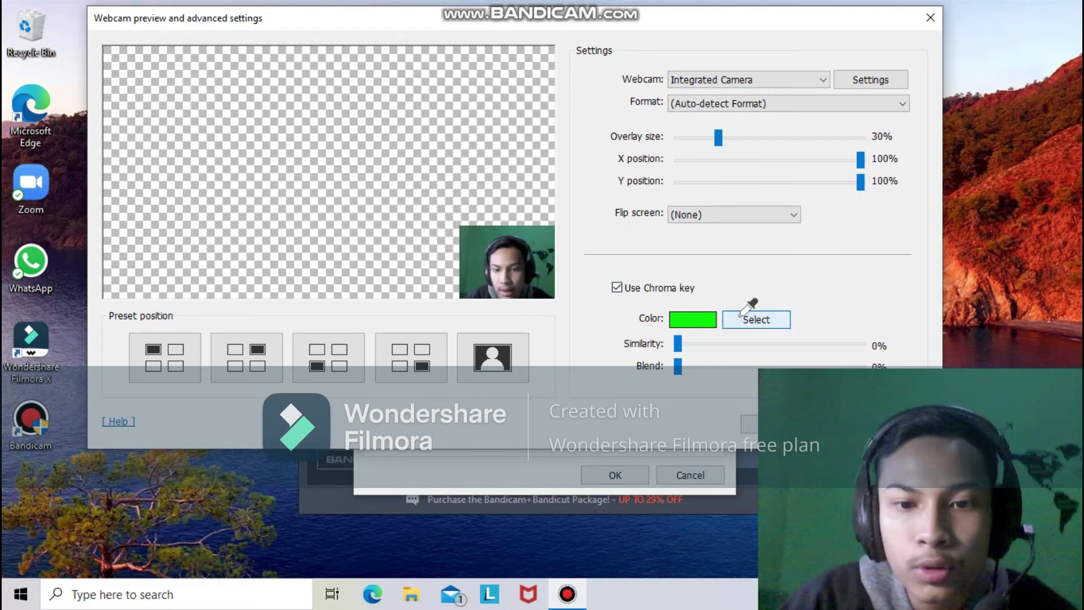
click(711, 321)
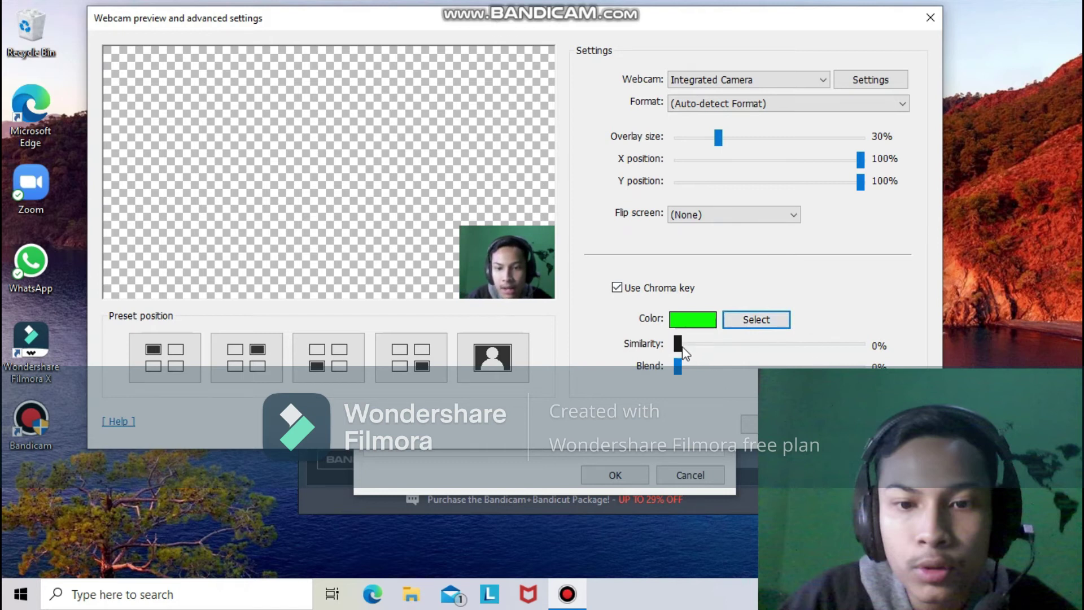
mouse_move(679, 345)
mouse_down()
mouse_move(725, 348)
mouse_move(661, 356)
mouse_up()
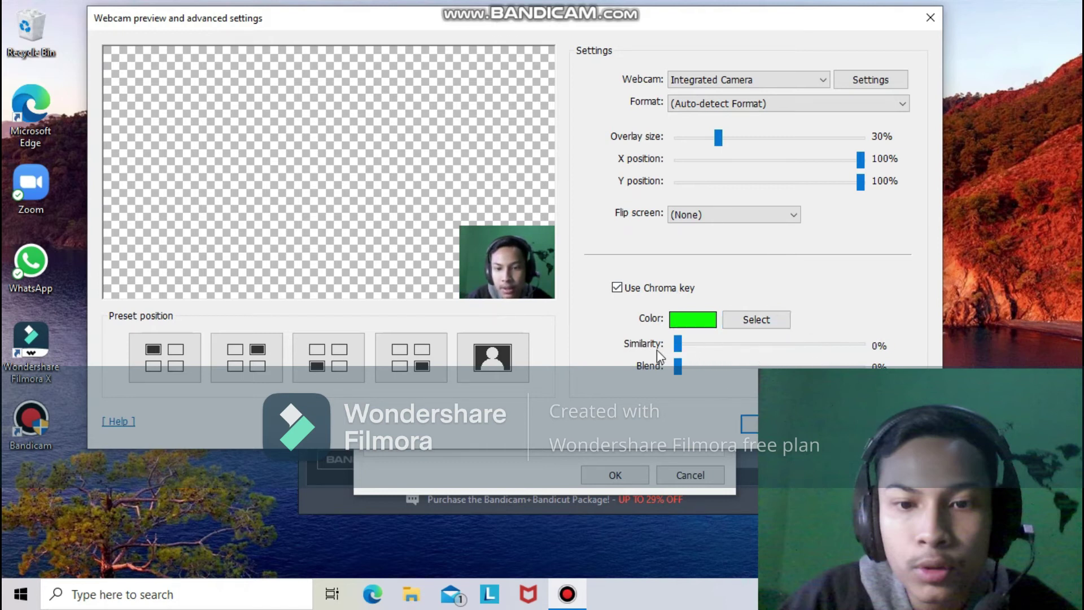
Choose (Auto-detect Format) as the webcam format in the advanced webcam settings
click(748, 82)
click(744, 93)
click(741, 101)
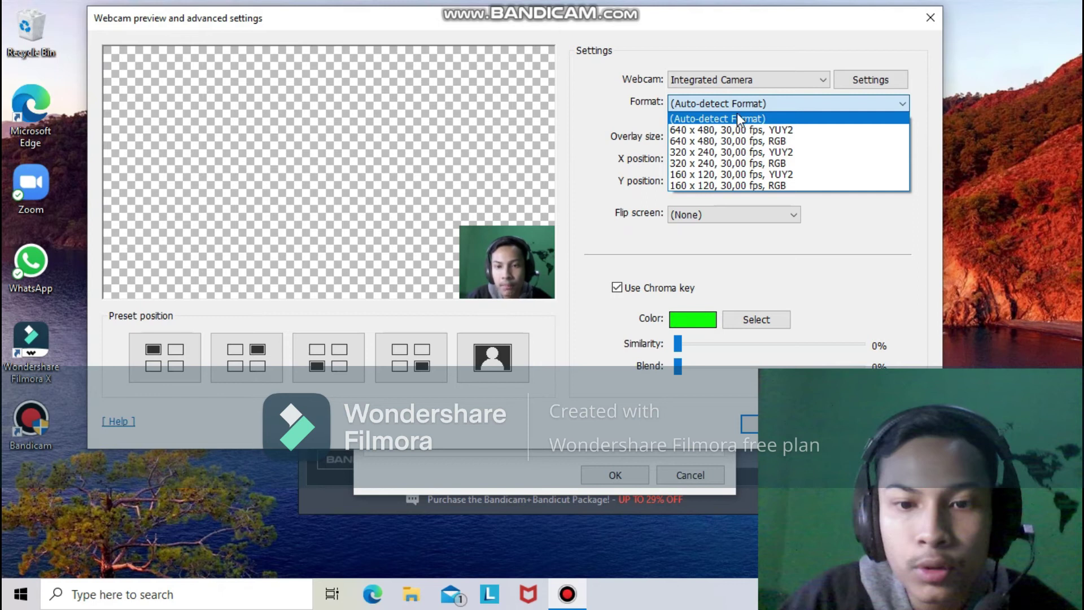
click(737, 117)
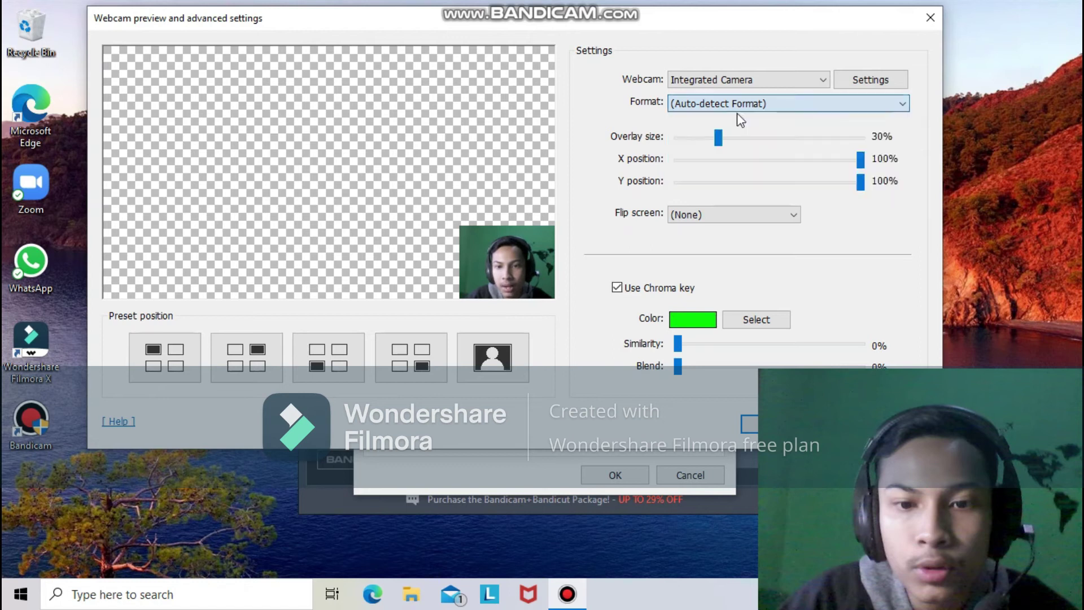
Check the camera's image properties, dismiss the advanced webcam settings and accept the recording settings
click(838, 81)
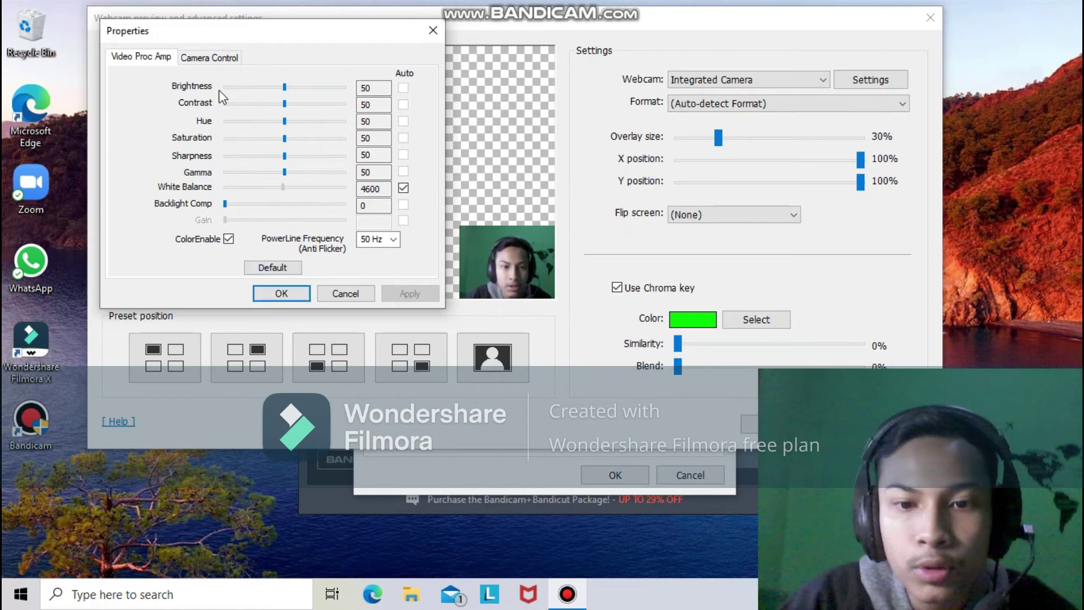
click(261, 289)
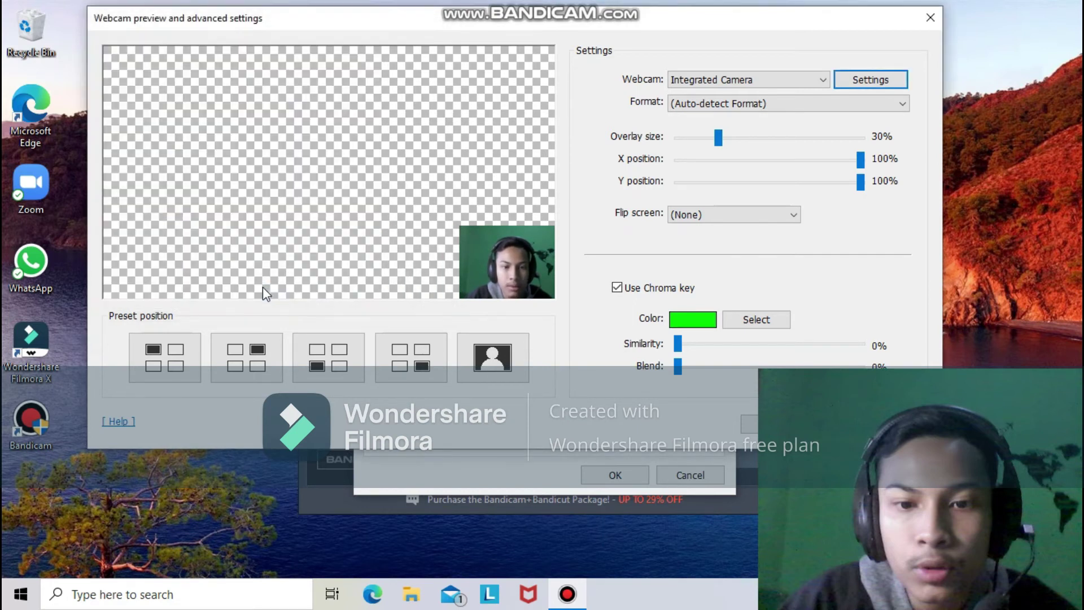
click(930, 18)
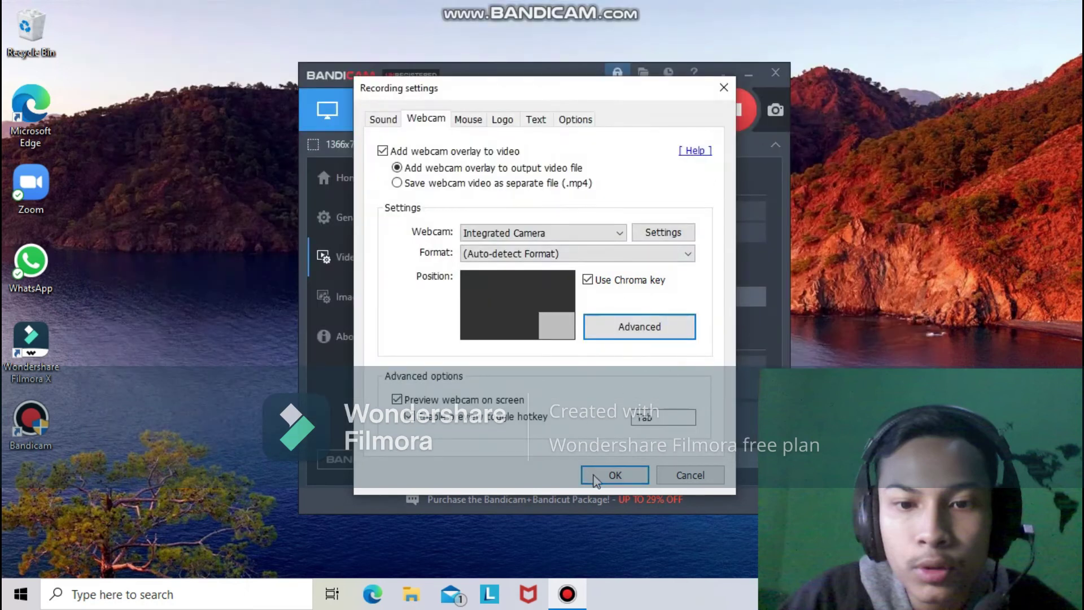
click(599, 476)
Reopen the recording settings and review the mouse effect, logo overlay and text overlay options
click(670, 297)
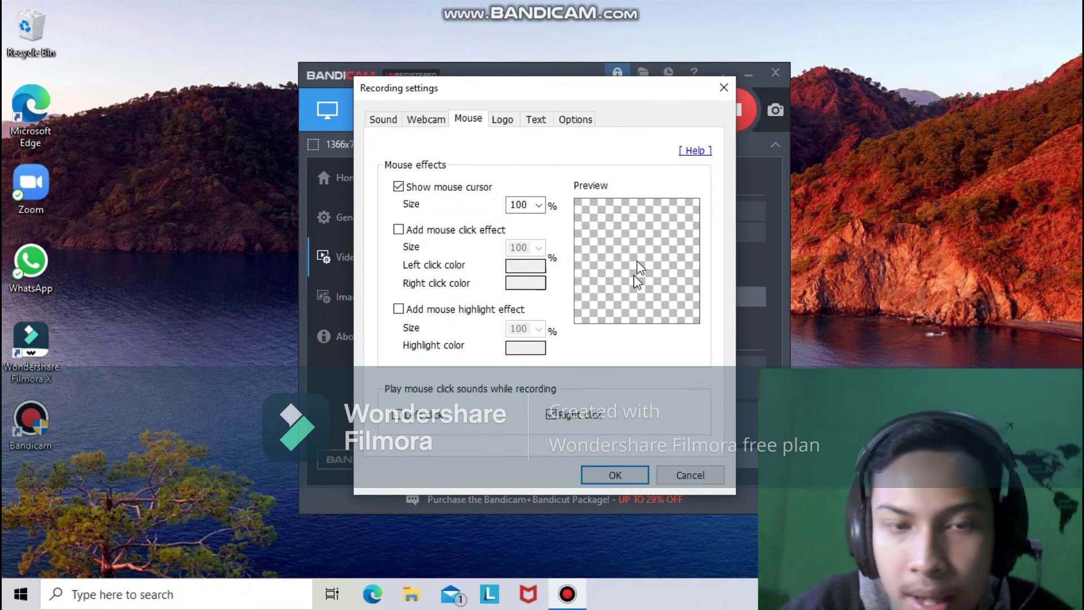
click(503, 120)
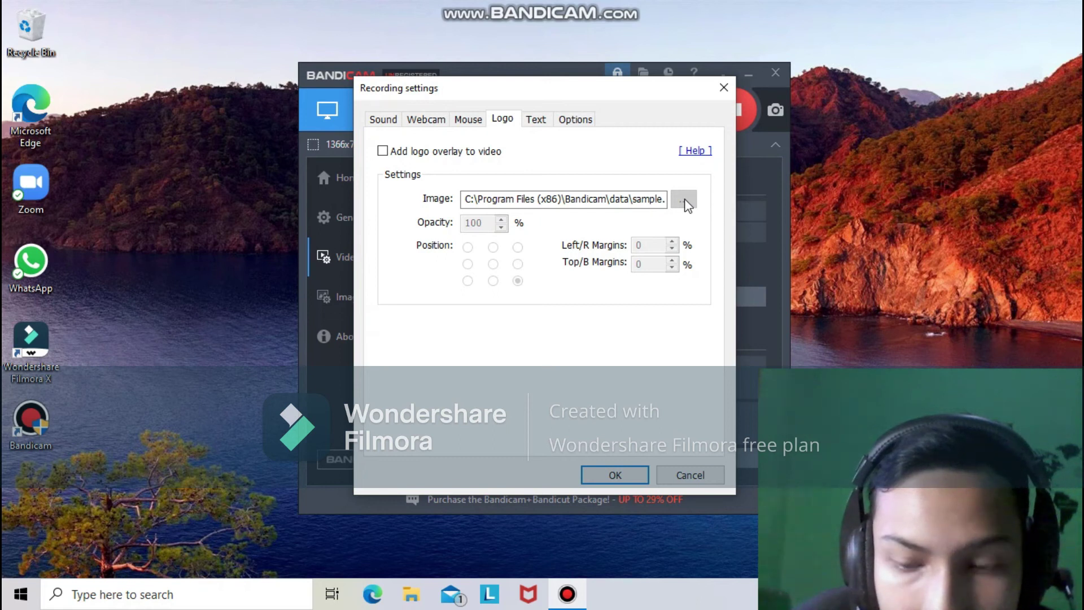
click(535, 120)
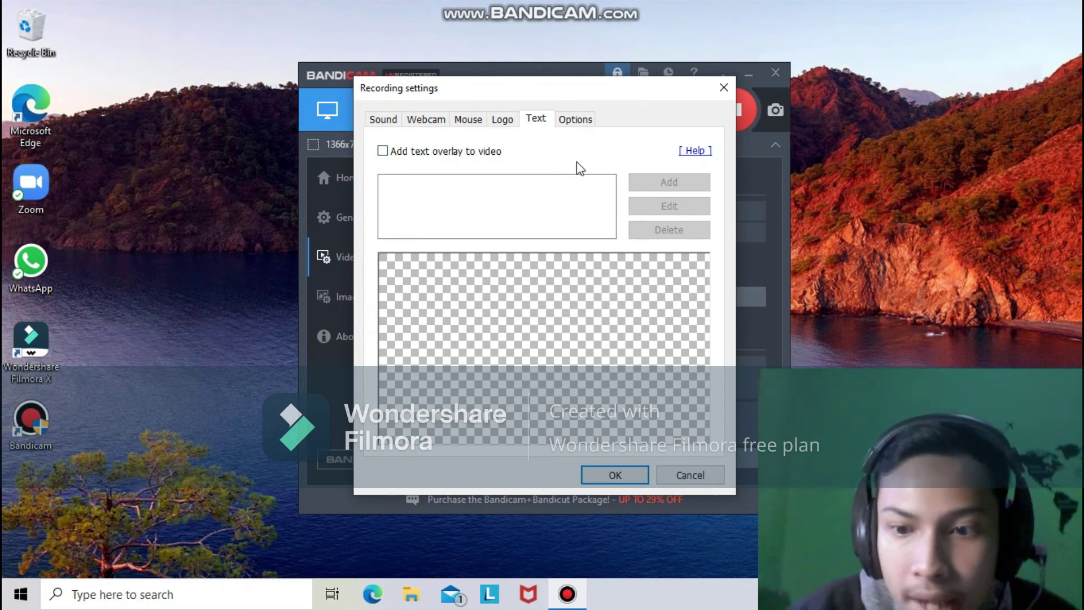
Review the webcam overlay, logo overlay and text overlay options in the recording settings
click(434, 120)
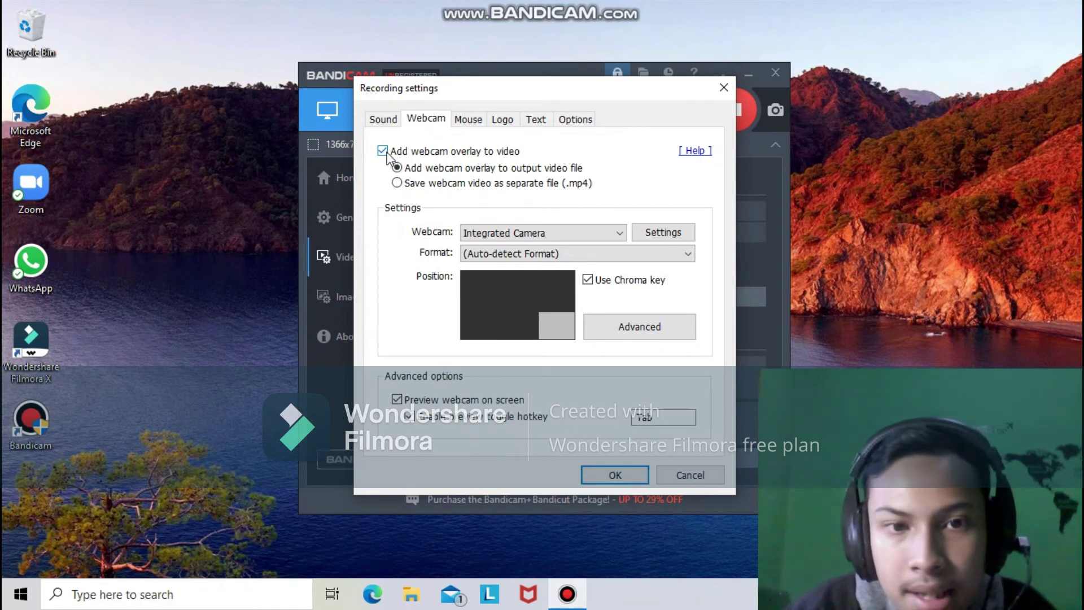
click(503, 119)
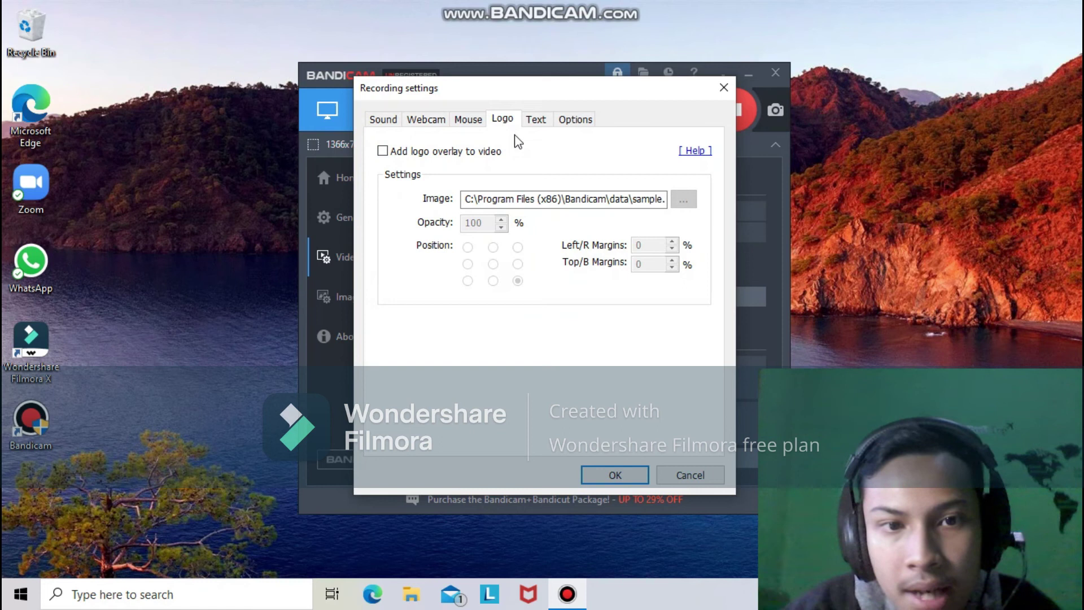
click(534, 119)
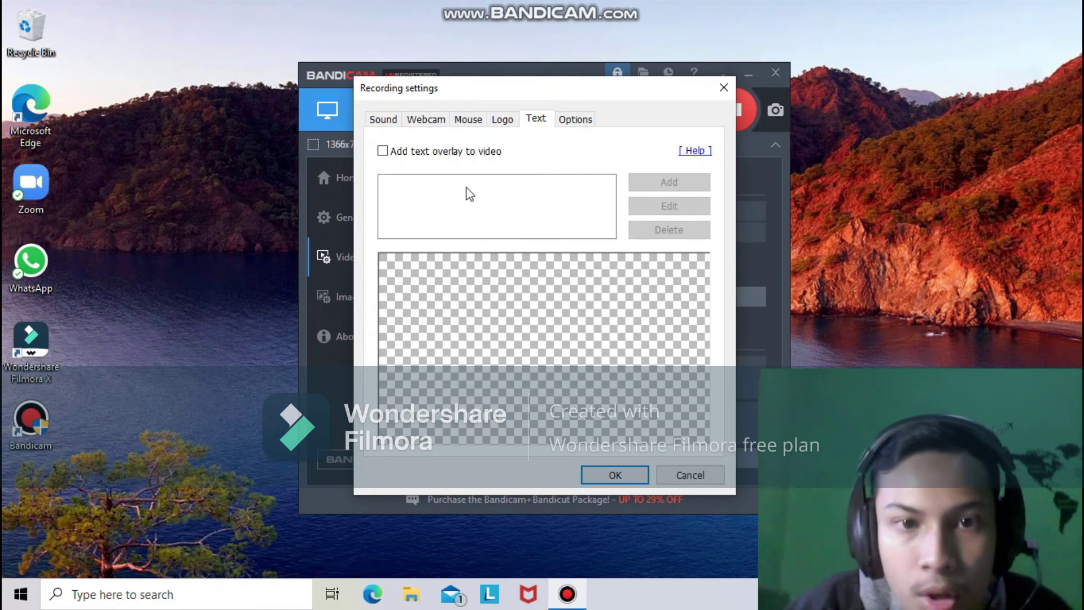
Choose [High] Higher than normal priority as the recording priority
click(587, 123)
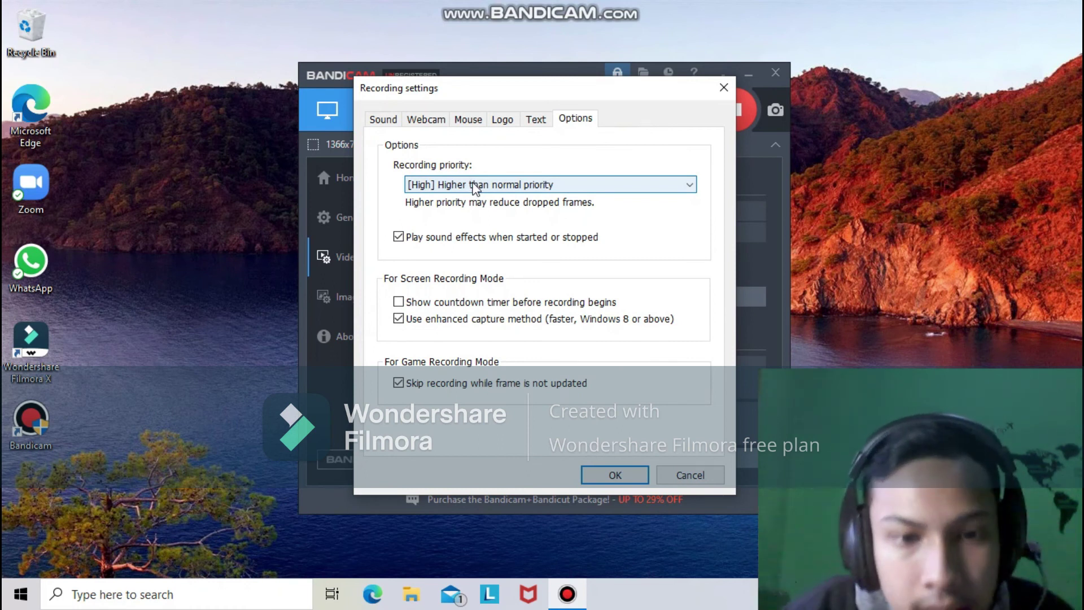
click(623, 188)
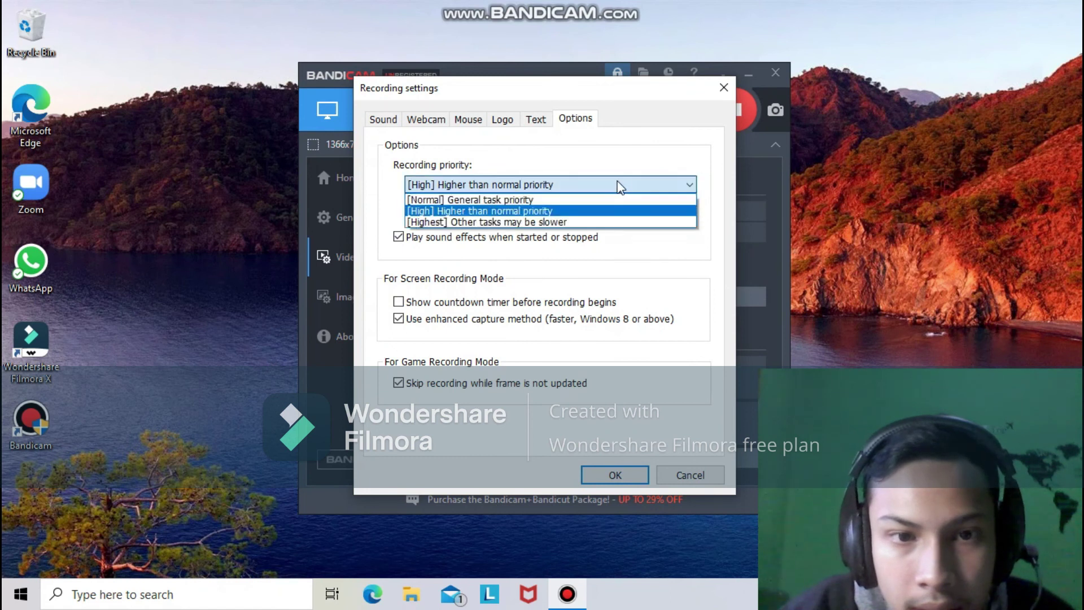
click(557, 212)
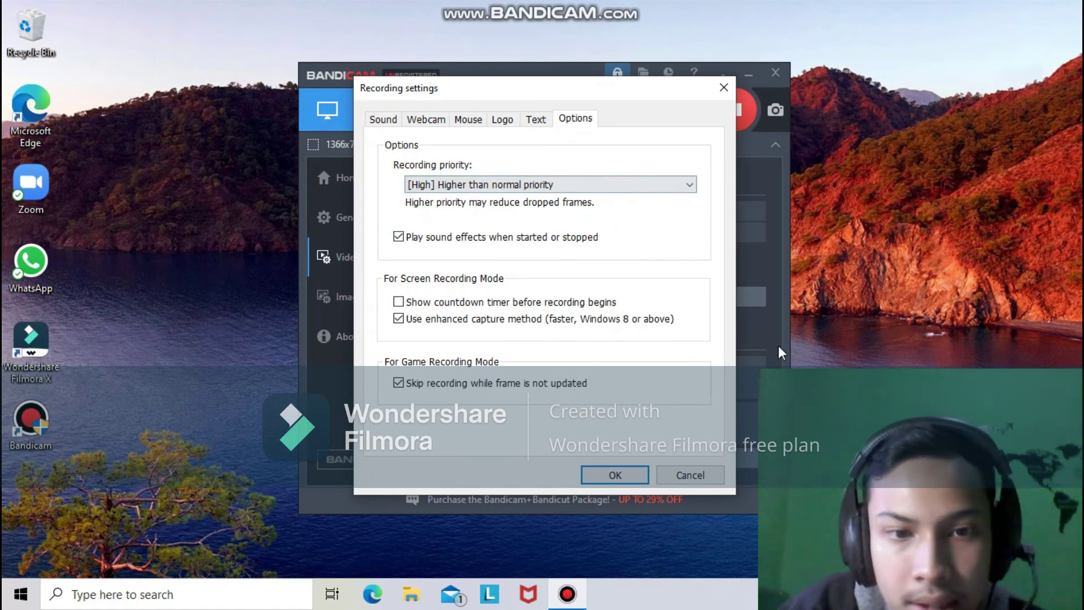
Look over the sound, webcam, mouse, logo and text settings again and close the recording settings
click(384, 119)
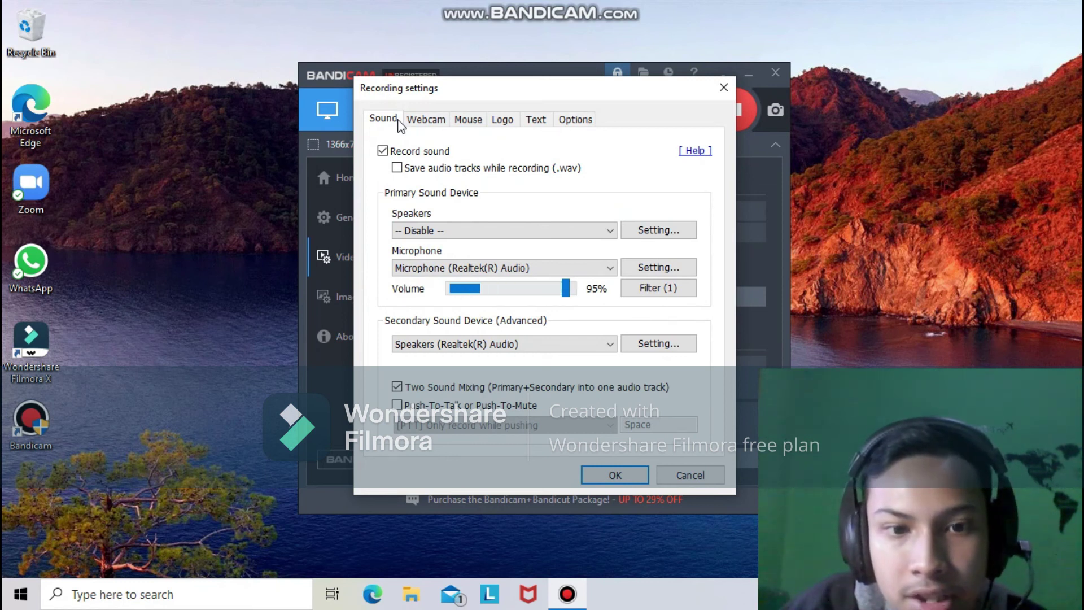
click(424, 120)
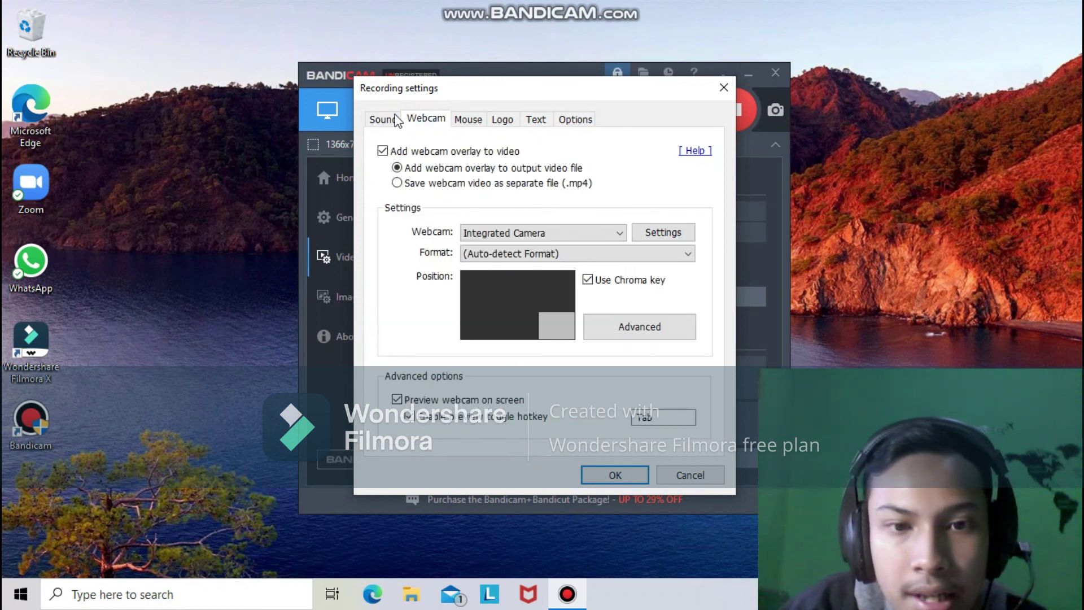
click(477, 122)
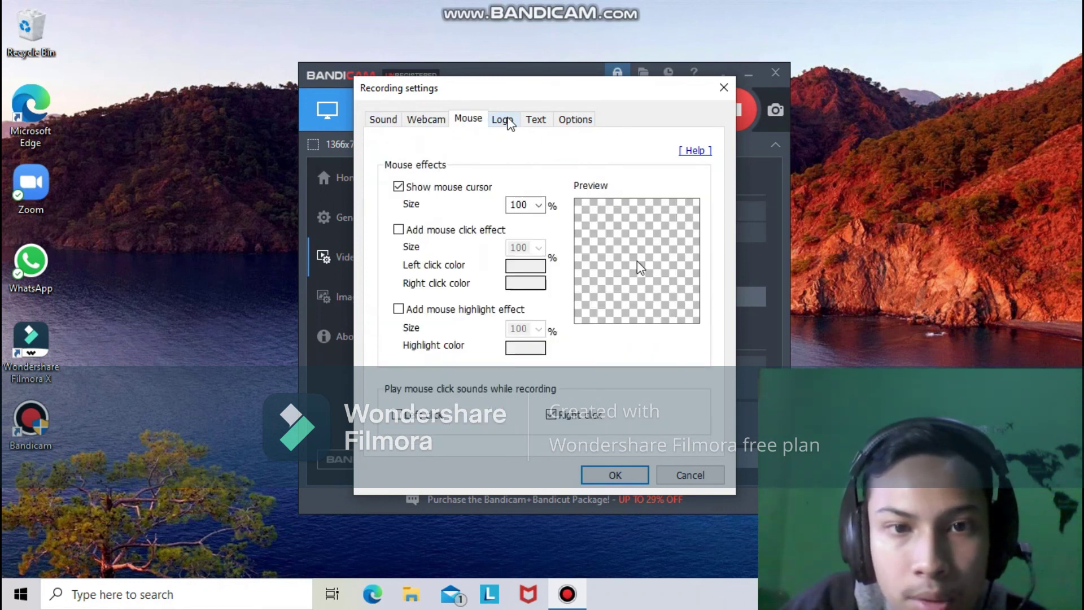
click(503, 120)
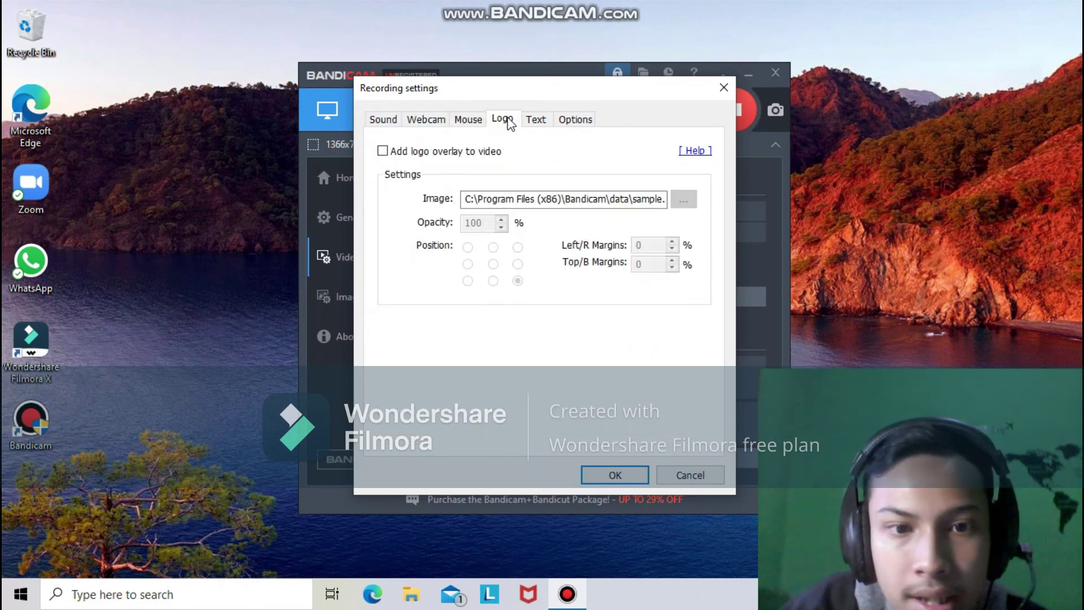
click(537, 123)
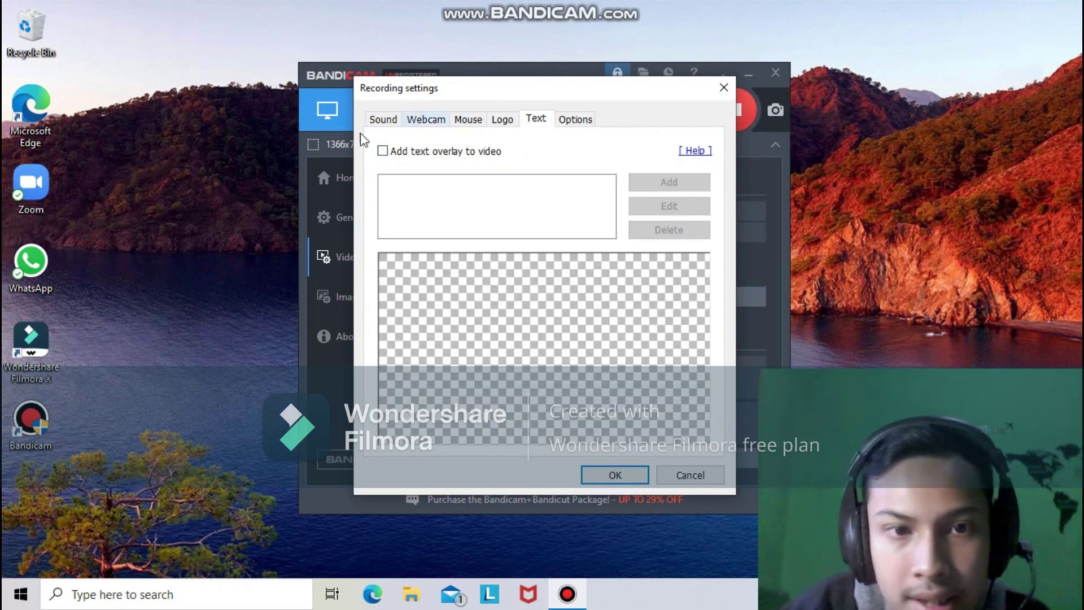
click(724, 87)
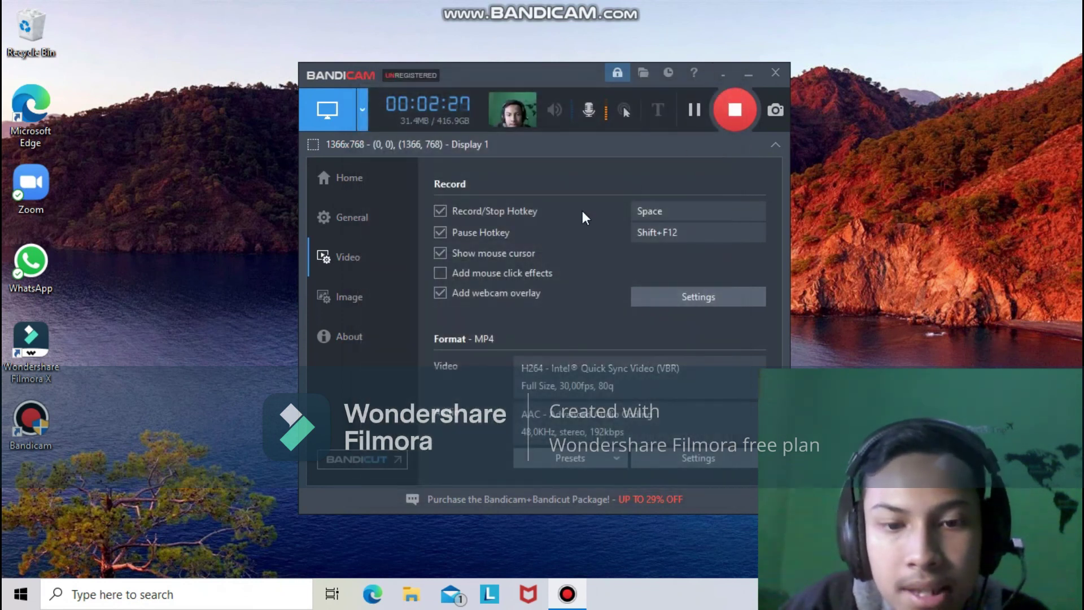